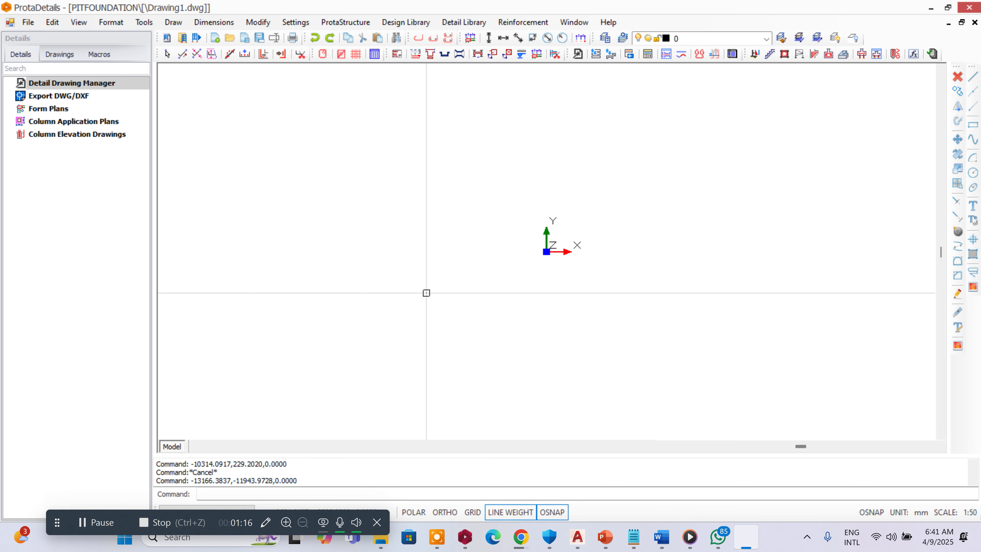
Step: Start a new pit foundation detail from the library of parametric details
{"action": "left_click", "coordinate": [409, 21]}
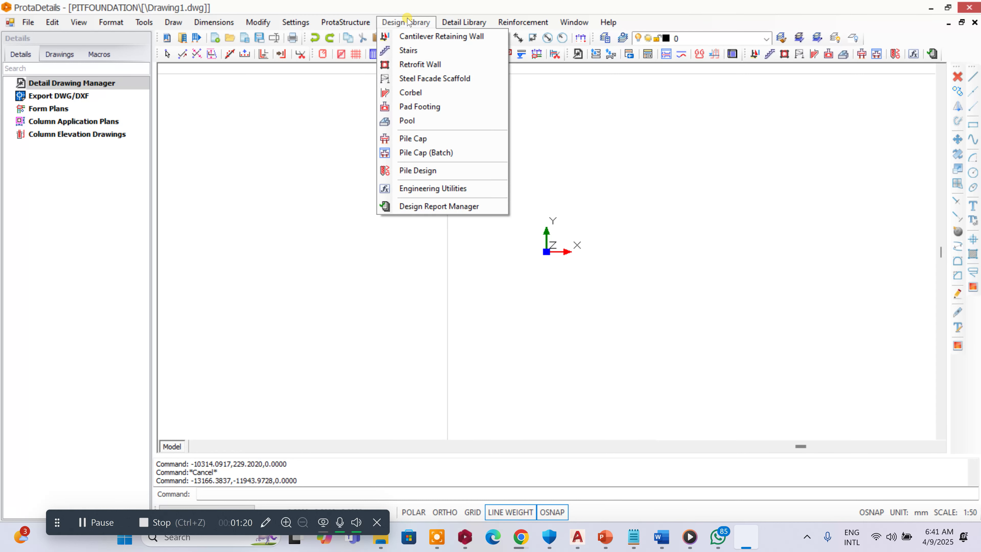
{"action": "left_click", "coordinate": [446, 22]}
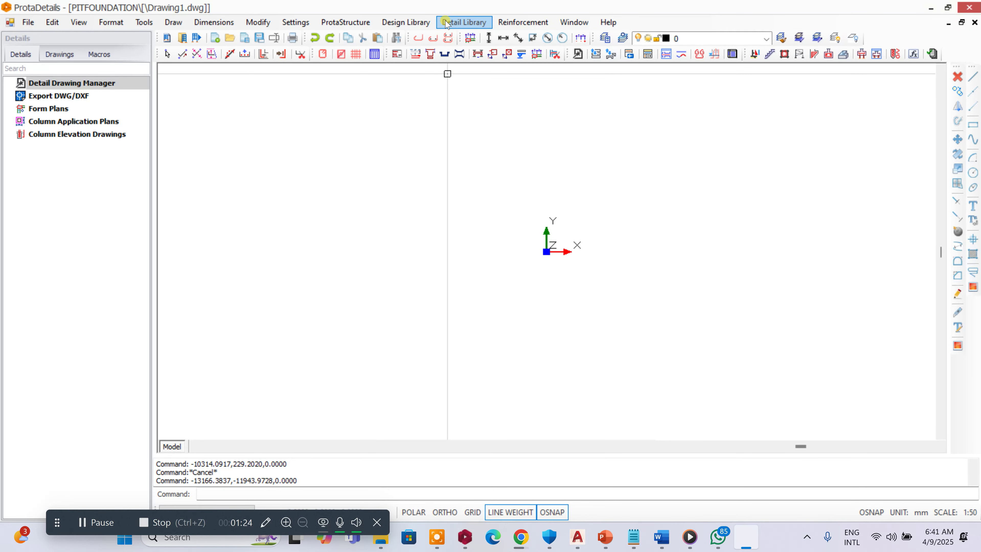
{"action": "left_click", "coordinate": [446, 23]}
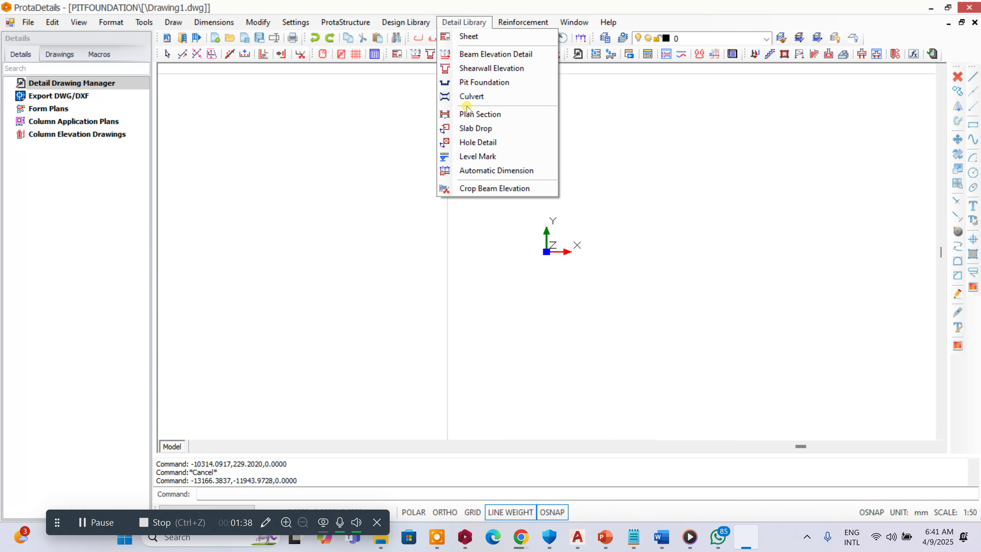
{"action": "left_click", "coordinate": [460, 82]}
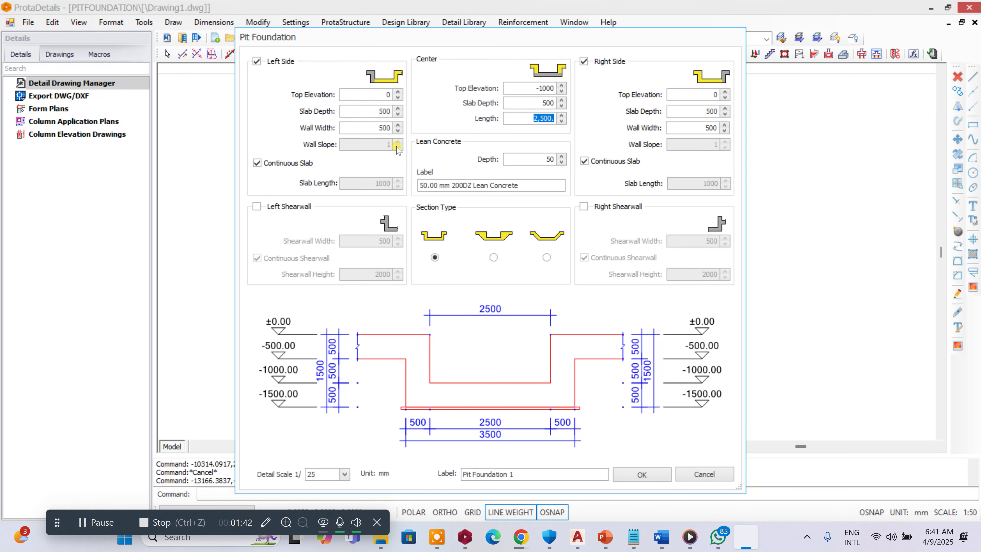
Step: Try a top elevation of 1 mm for the pit's left side and set it back to 0
{"action": "left_click", "coordinate": [386, 95]}
{"action": "type", "text": "1."}
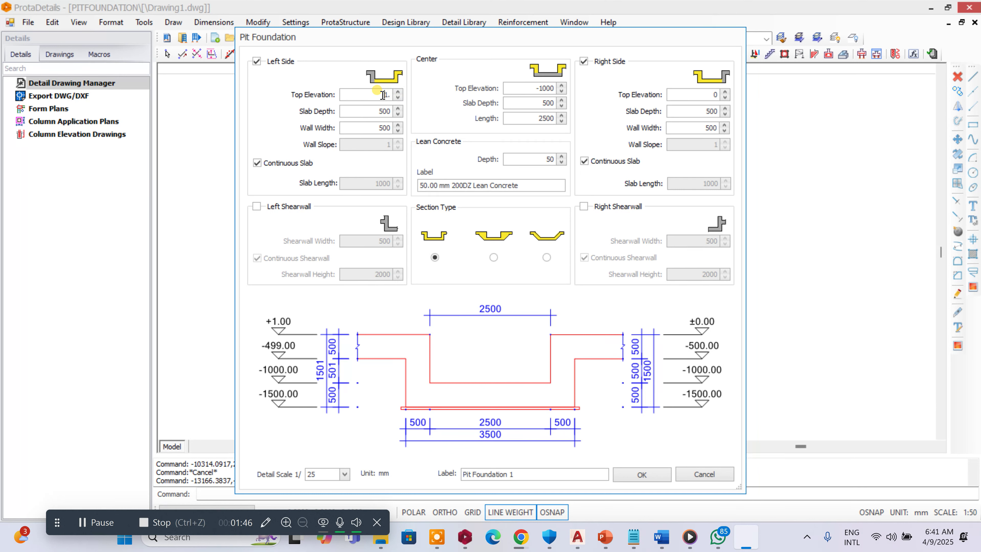
{"action": "double_click", "coordinate": [383, 95]}
{"action": "type", "text": "0."}
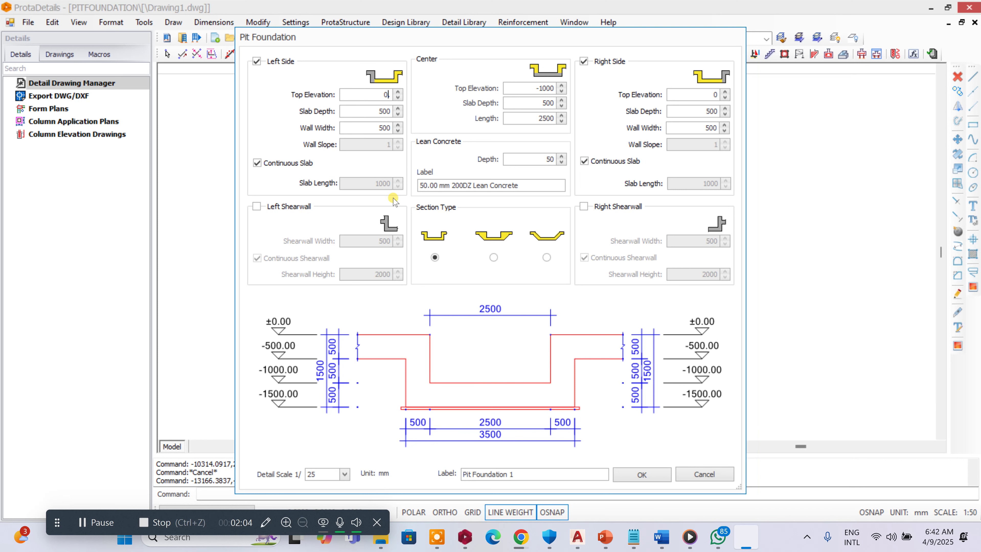
Step: Set the left side's slab depth to 600 mm and its wall width to 750 mm
{"action": "left_click_drag", "start_coordinate": [377, 111], "coordinate": [406, 112]}
{"action": "type", "text": "600"}
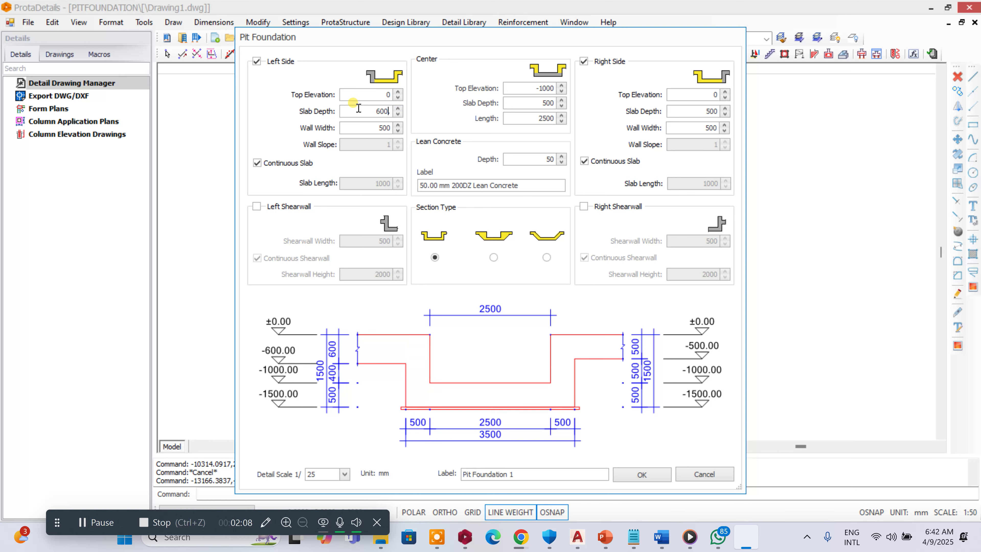
{"action": "left_click_drag", "start_coordinate": [369, 127], "coordinate": [413, 131]}
{"action": "type", "text": "750"}
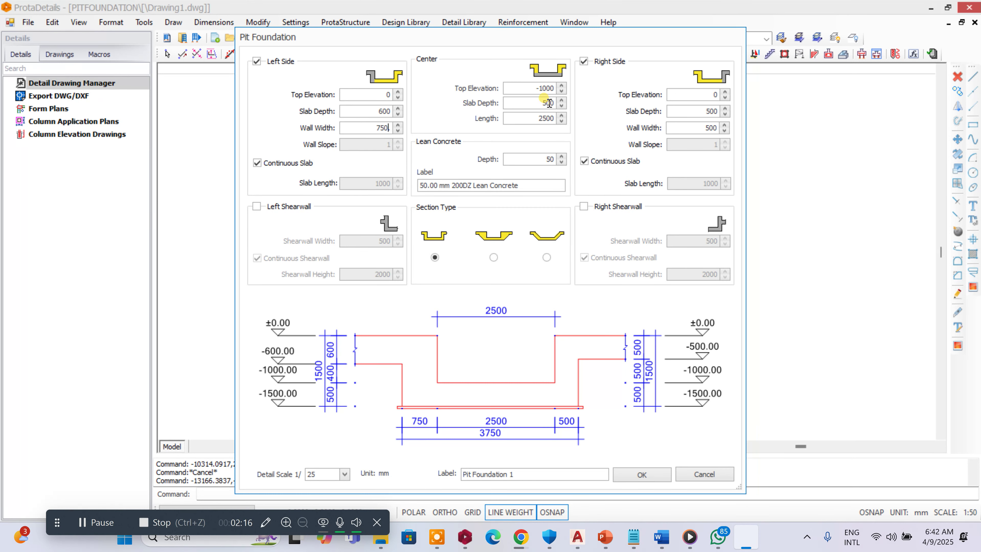
Step: Set the pit's center to a top elevation of -2000 mm, a slab depth of 600 mm and a length of 1500 mm
{"action": "left_click_drag", "start_coordinate": [529, 89], "coordinate": [561, 90]}
{"action": "type", "text": "-2000"}
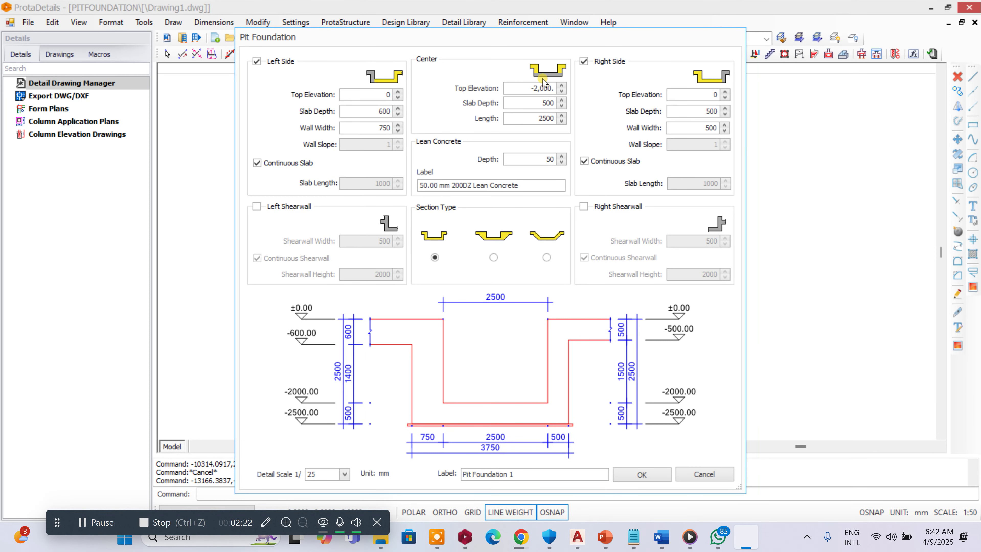
{"action": "left_click", "coordinate": [525, 102]}
{"action": "type", "text": "600"}
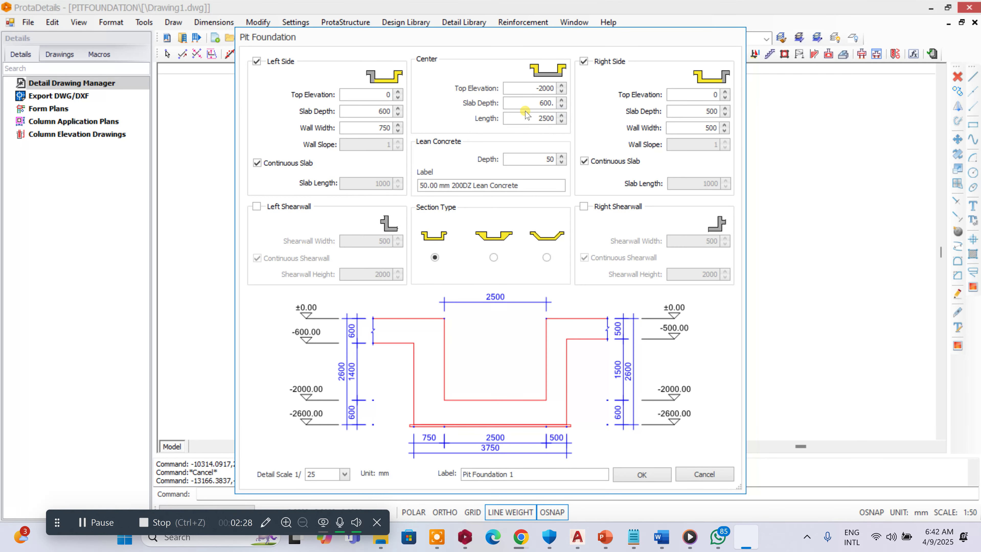
{"action": "left_click", "coordinate": [525, 118]}
{"action": "type", "text": "1,500"}
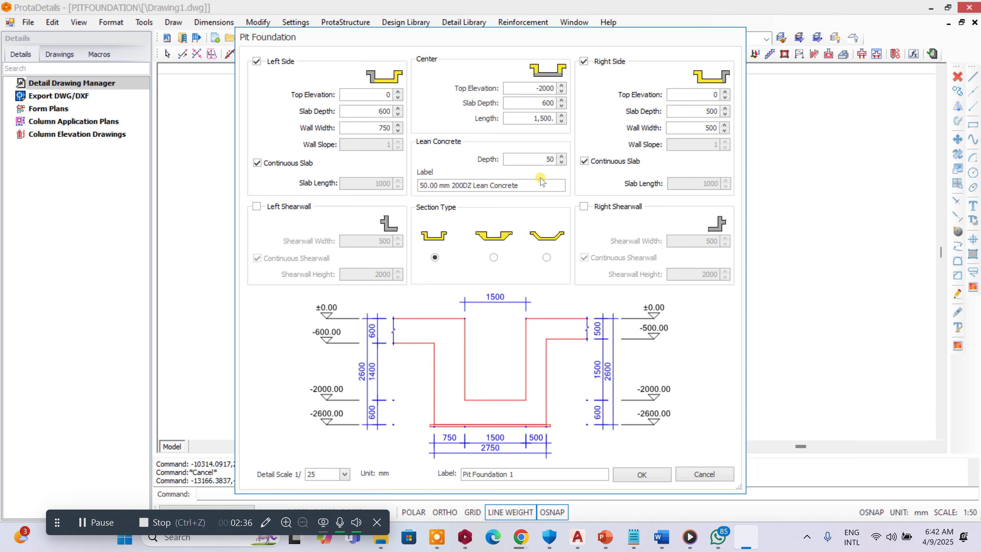
Step: Set the depth of the lean concrete layer to 100 mm
{"action": "left_click", "coordinate": [561, 156]}
{"action": "left_click", "coordinate": [560, 156]}
{"action": "left_click", "coordinate": [559, 157]}
{"action": "left_click_drag", "start_coordinate": [533, 157], "coordinate": [571, 162]}
{"action": "type", "text": "100."}
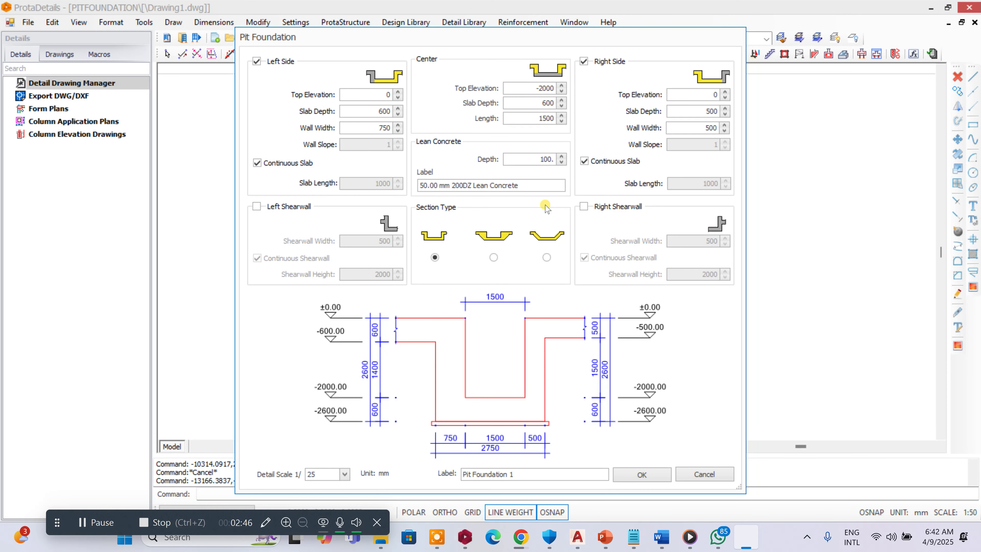
Step: Accept the pit foundation settings and place the section detail in the empty drawing
{"action": "left_click", "coordinate": [633, 474]}
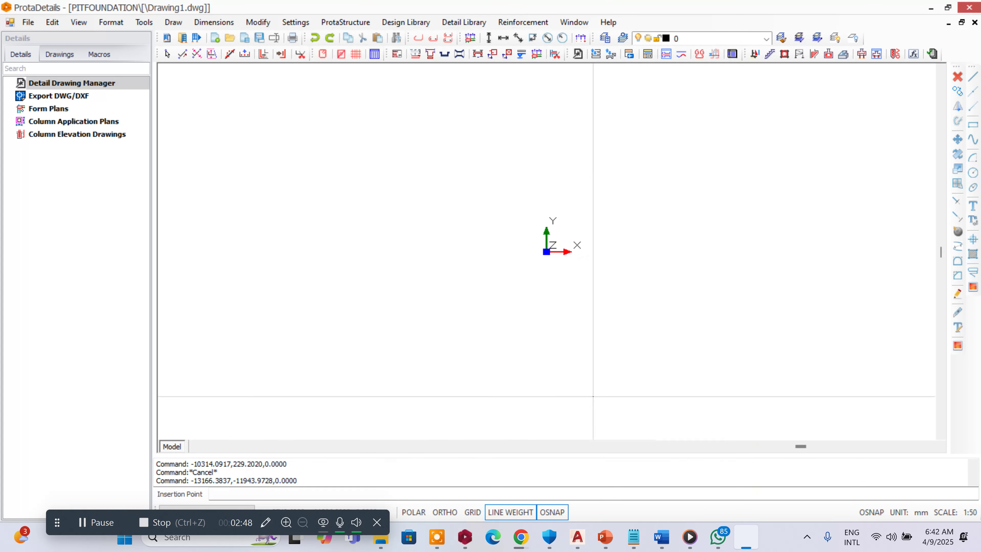
{"action": "left_click", "coordinate": [542, 233]}
{"action": "scroll", "coordinate": [598, 294], "scroll_direction": "up", "scroll_amount": 3}
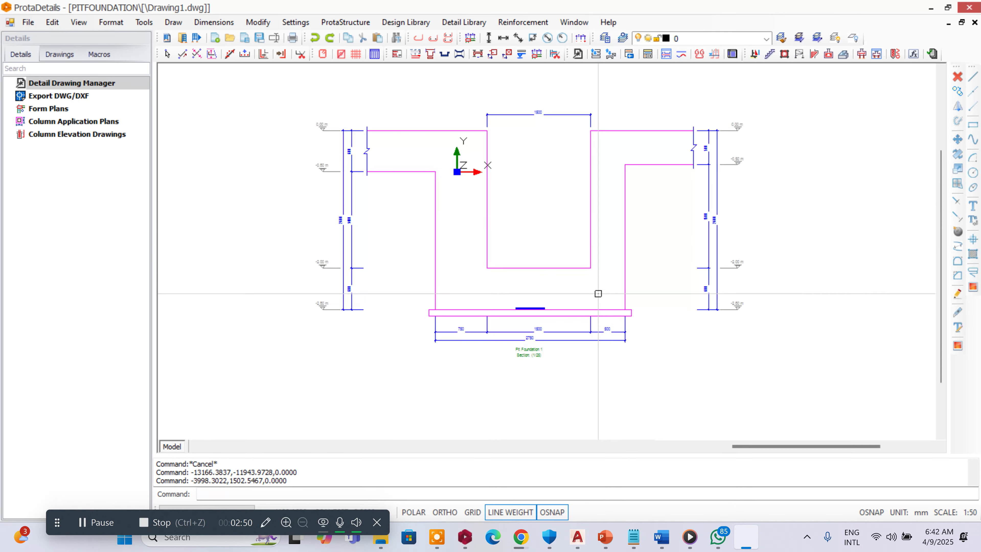
Step: Examine the placed pit foundation section, including its outline, dimensions, level marks and lean concrete label
{"action": "scroll", "coordinate": [611, 212], "scroll_direction": "up", "scroll_amount": 3}
{"action": "scroll", "coordinate": [611, 213], "scroll_direction": "down", "scroll_amount": 5}
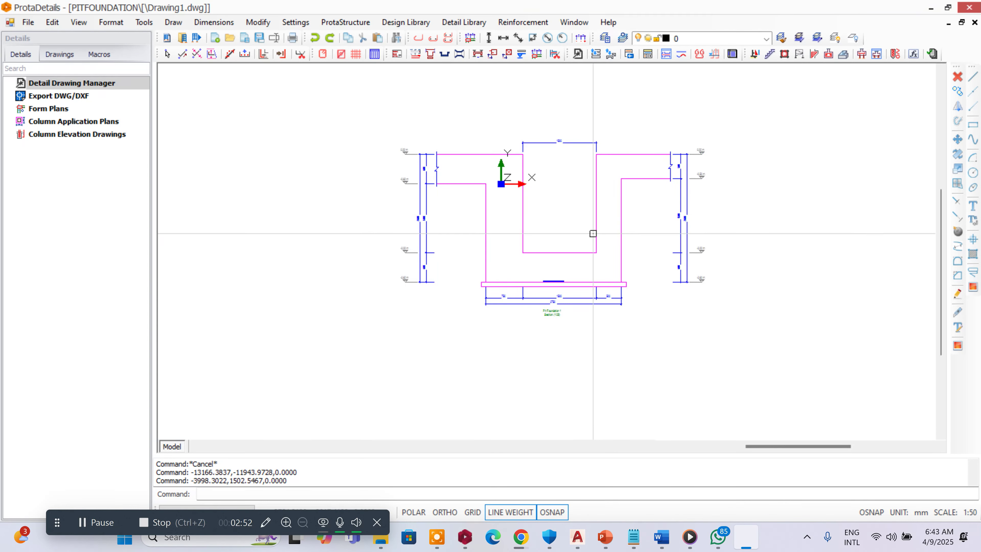
{"action": "scroll", "coordinate": [593, 234], "scroll_direction": "up", "scroll_amount": 6}
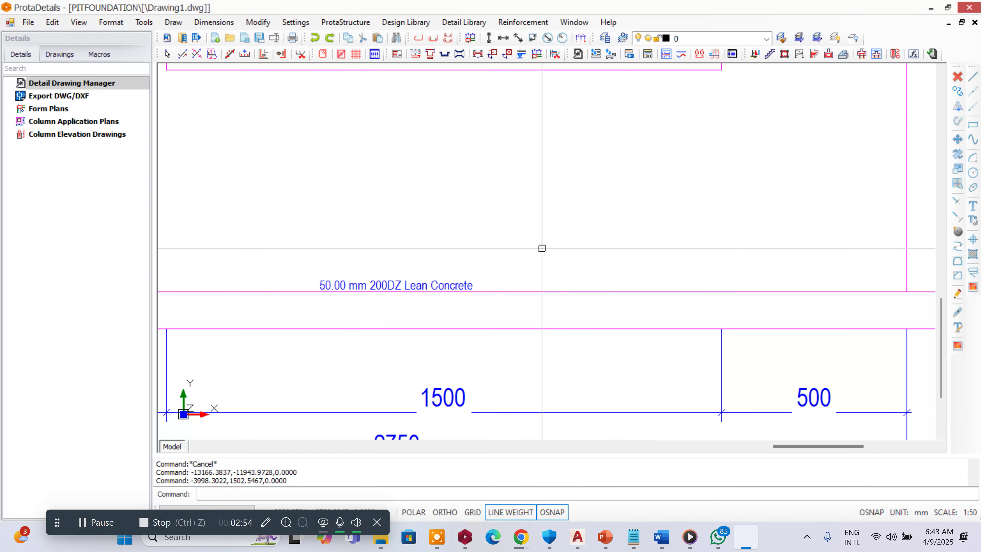
{"action": "scroll", "coordinate": [542, 249], "scroll_direction": "down", "scroll_amount": 6}
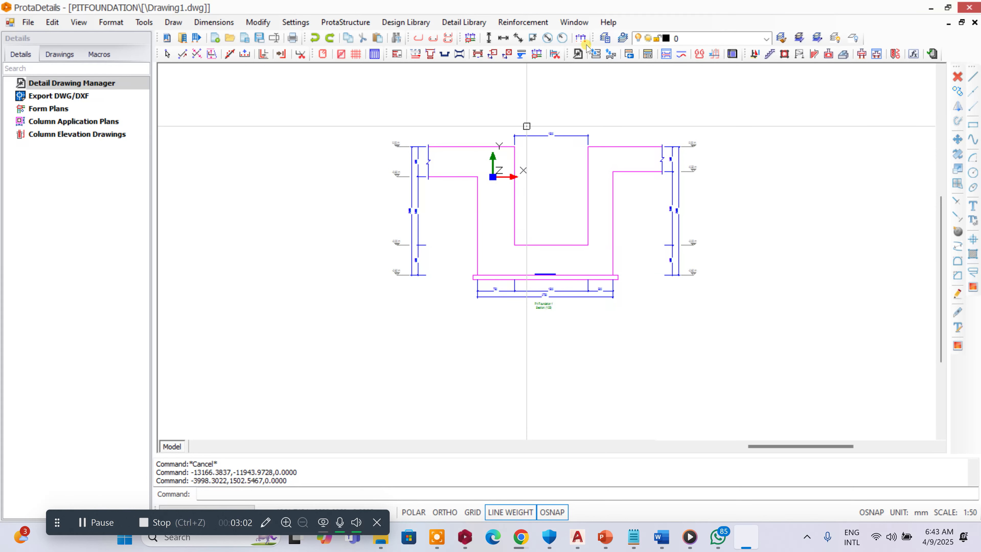
{"action": "scroll", "coordinate": [518, 164], "scroll_direction": "up", "scroll_amount": 3}
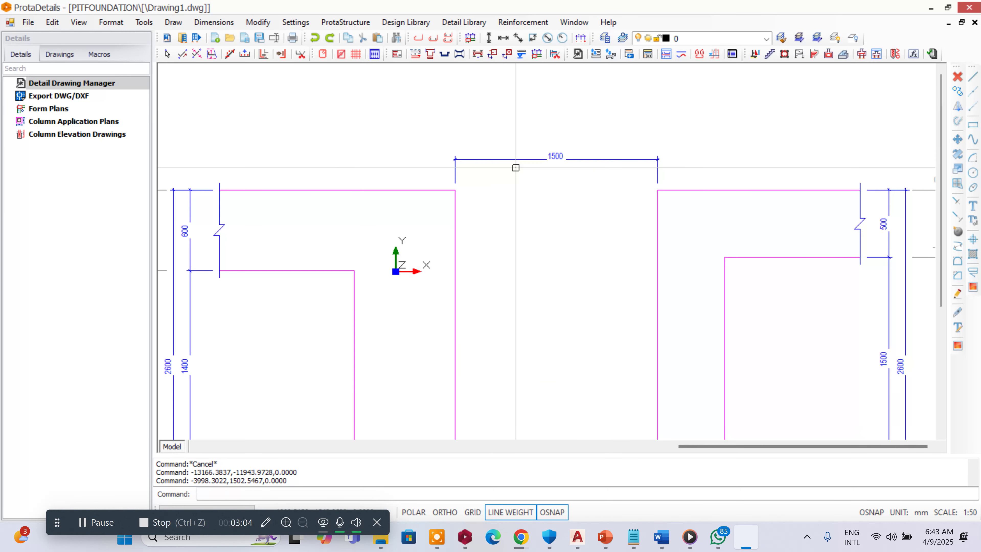
{"action": "scroll", "coordinate": [518, 152], "scroll_direction": "down", "scroll_amount": 3}
{"action": "scroll", "coordinate": [518, 152], "scroll_direction": "up", "scroll_amount": 2}
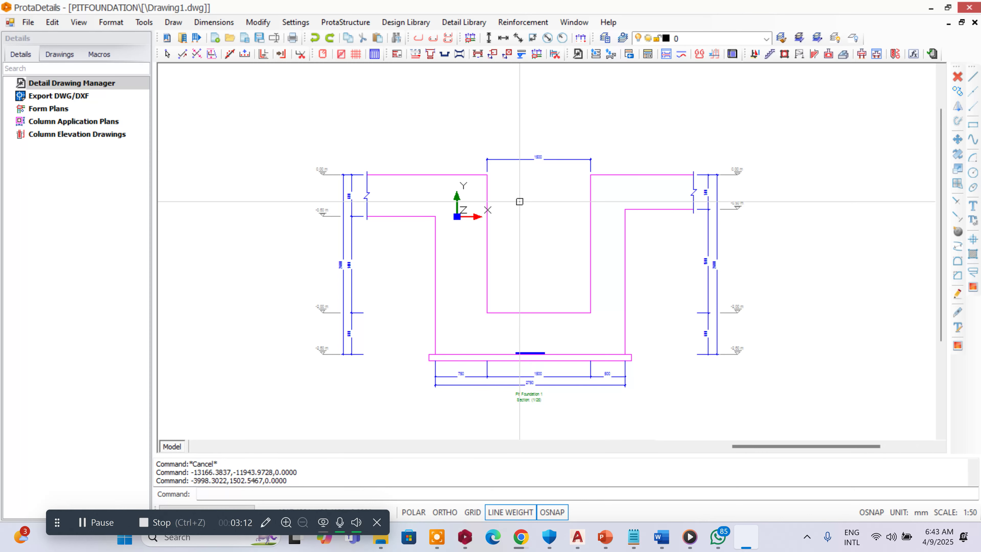
{"action": "scroll", "coordinate": [519, 201], "scroll_direction": "up", "scroll_amount": 3}
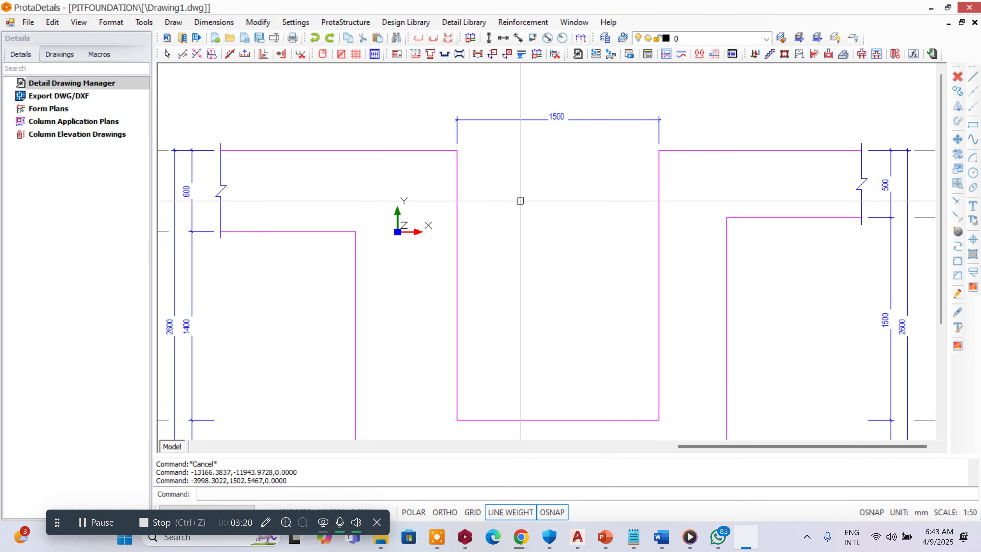
{"action": "scroll", "coordinate": [544, 196], "scroll_direction": "down", "scroll_amount": 2}
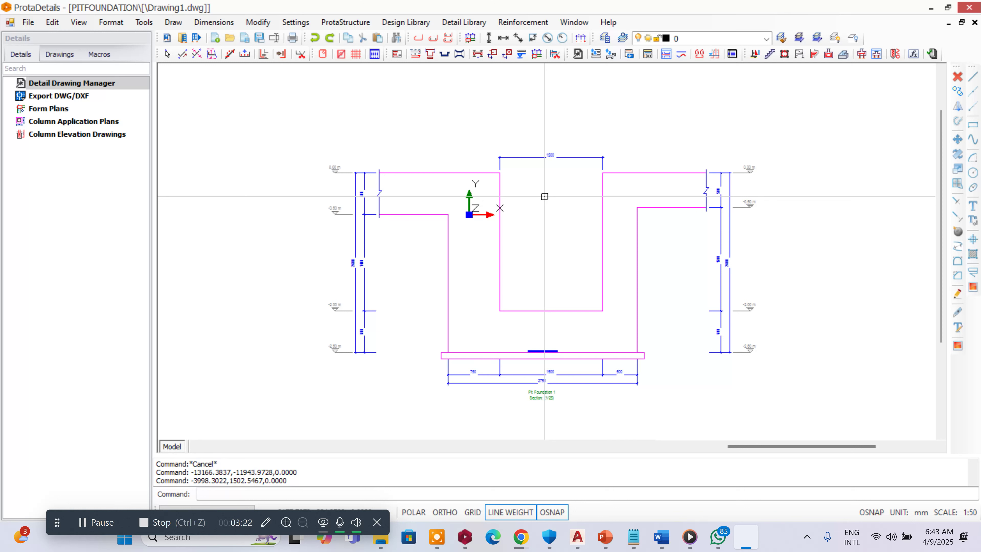